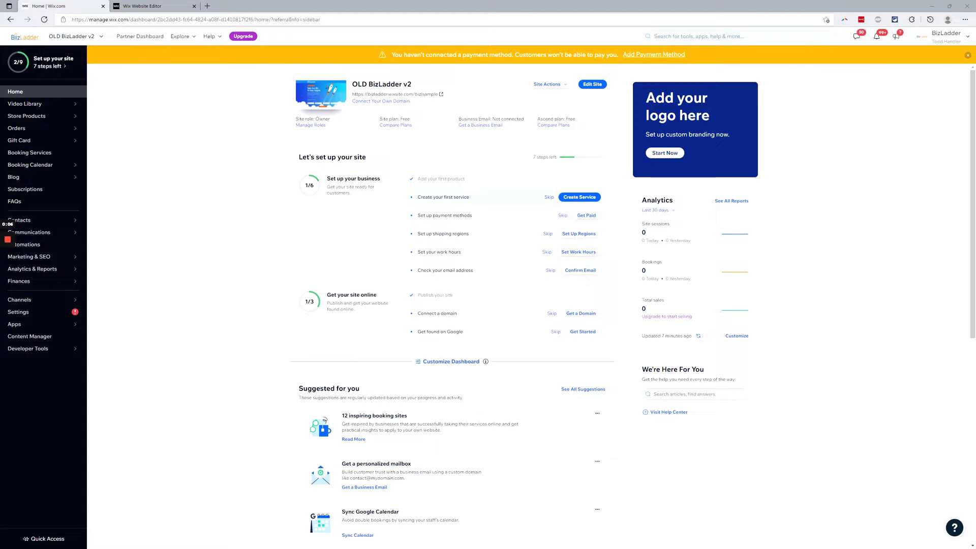
Check the site editor, then open Site History from the Website dashboard.
{"action": "key", "text": "ctrl+Tab"}
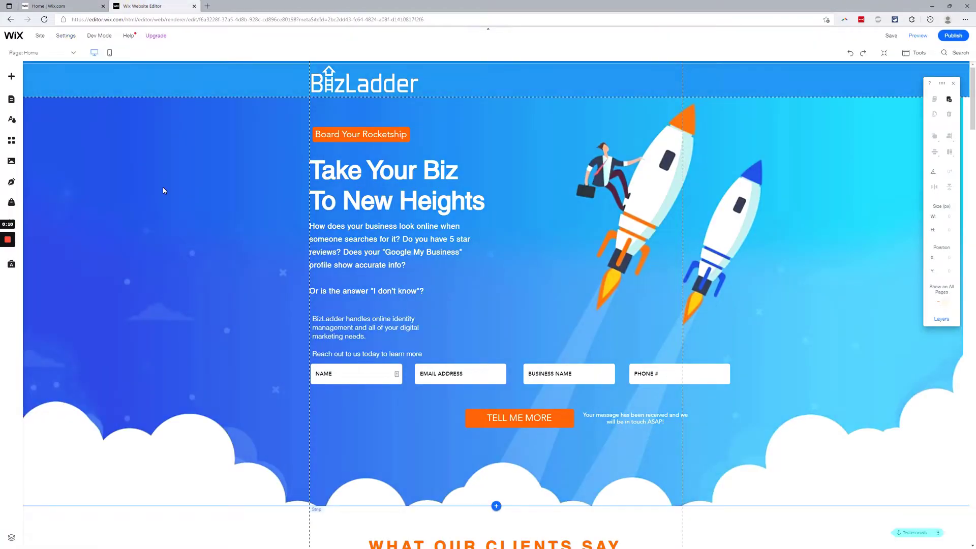
{"action": "scroll", "coordinate": [163, 190], "scroll_direction": "down", "scroll_amount": 2}
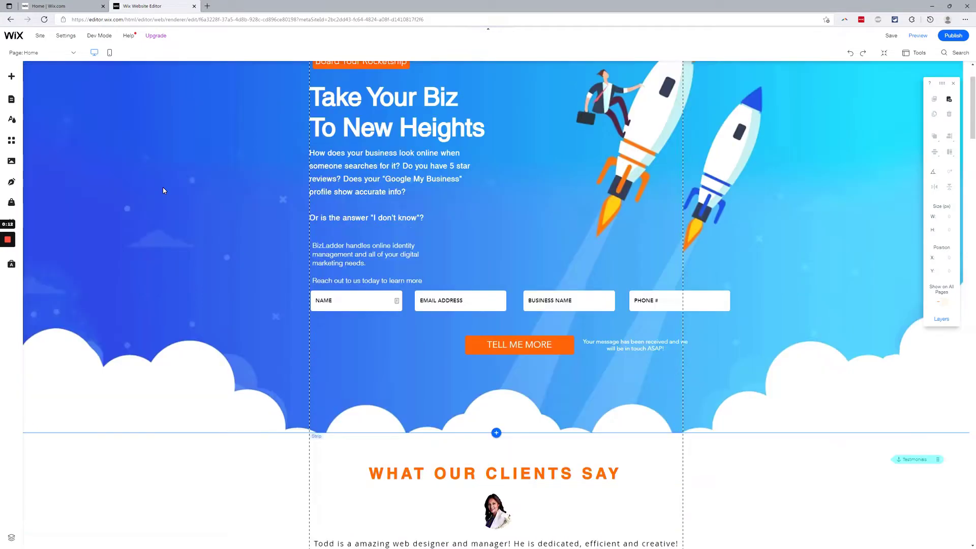
{"action": "scroll", "coordinate": [163, 190], "scroll_direction": "up", "scroll_amount": 2}
{"action": "key", "text": "ctrl+Tab"}
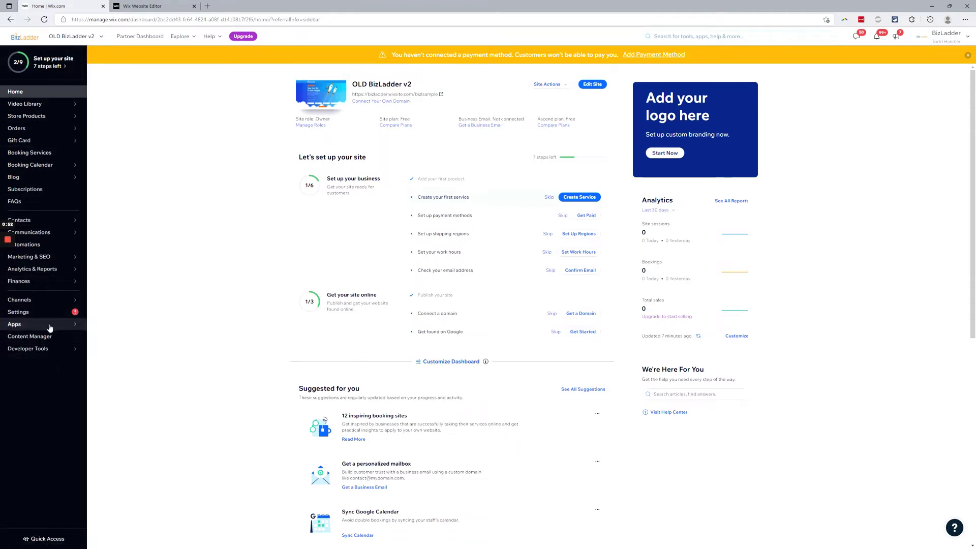
{"action": "mouse_move", "coordinate": [20, 300]}
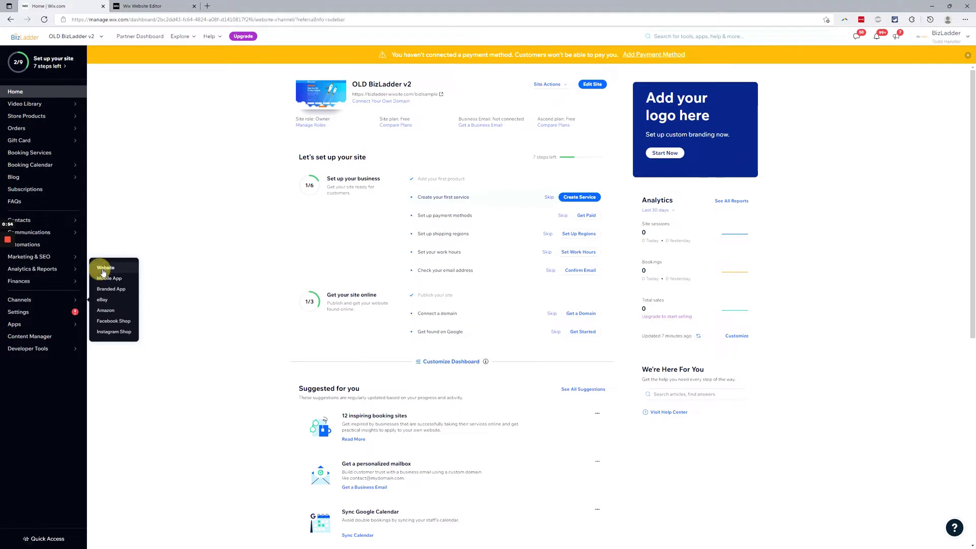
{"action": "left_click", "coordinate": [105, 267]}
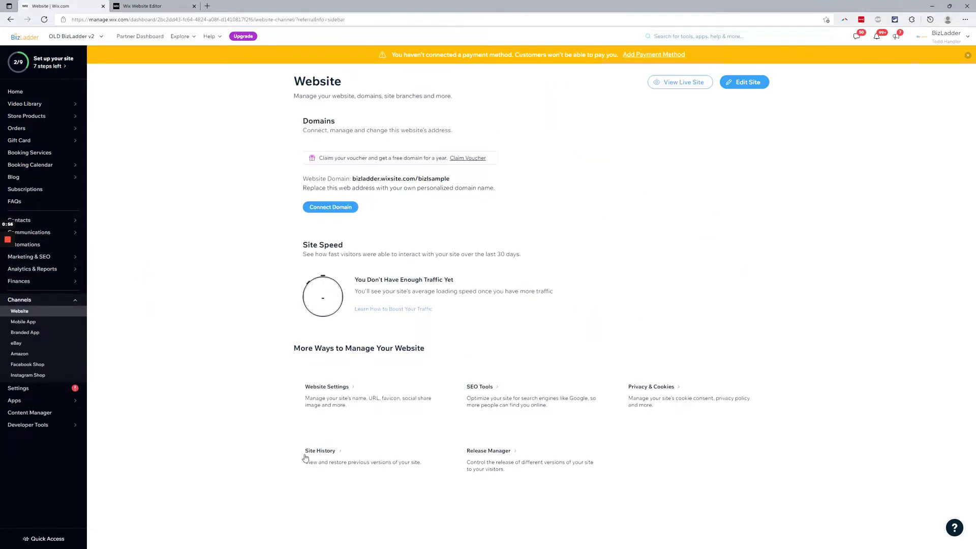
{"action": "left_click", "coordinate": [141, 6]}
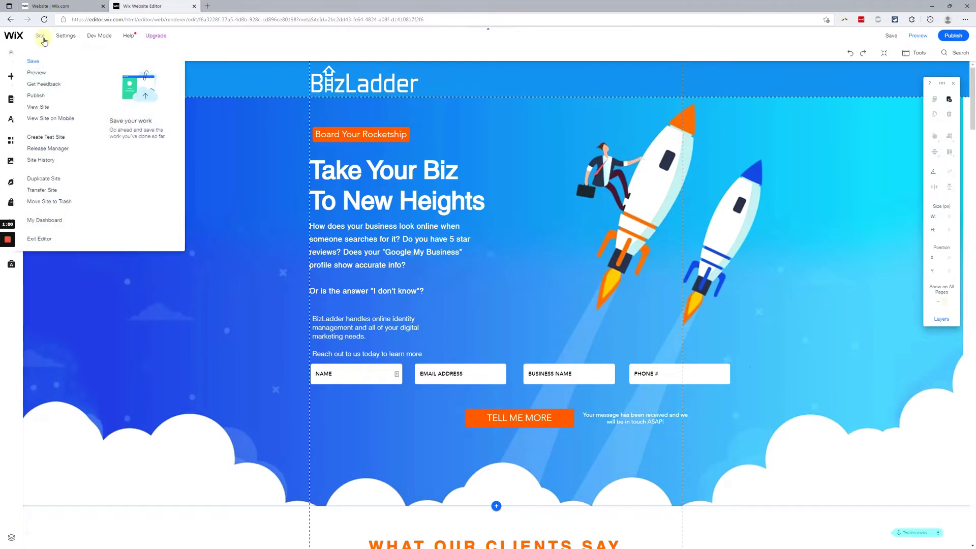
{"action": "mouse_move", "coordinate": [39, 35]}
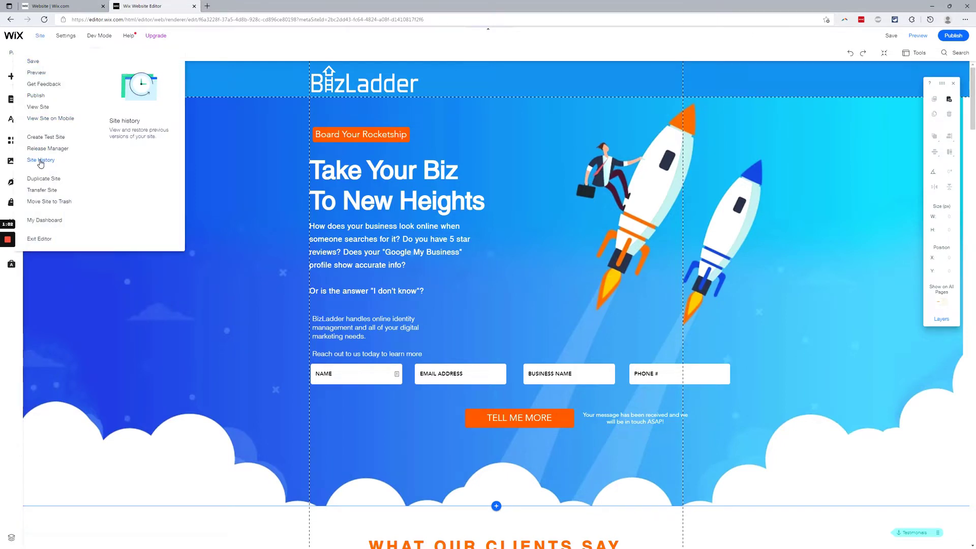
{"action": "left_click", "coordinate": [53, 6]}
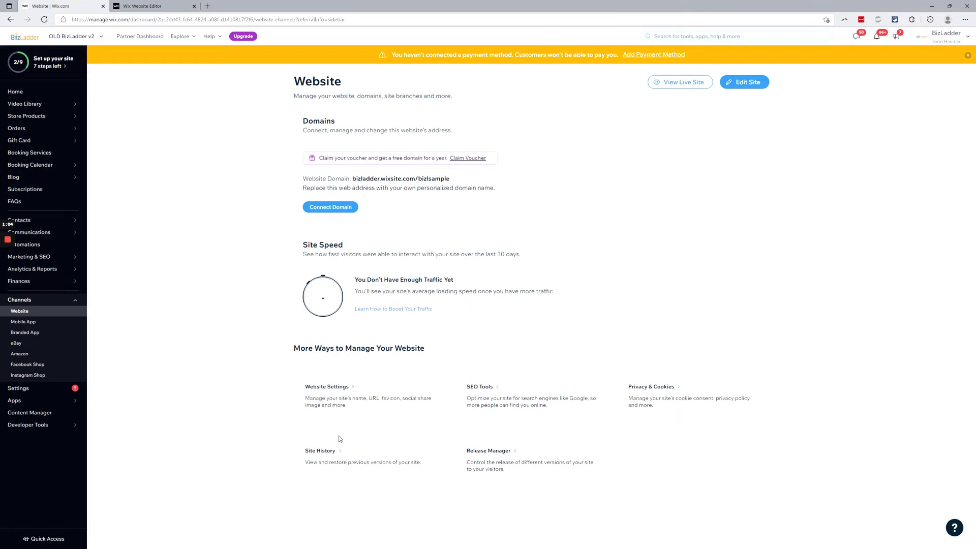
{"action": "left_click", "coordinate": [334, 464]}
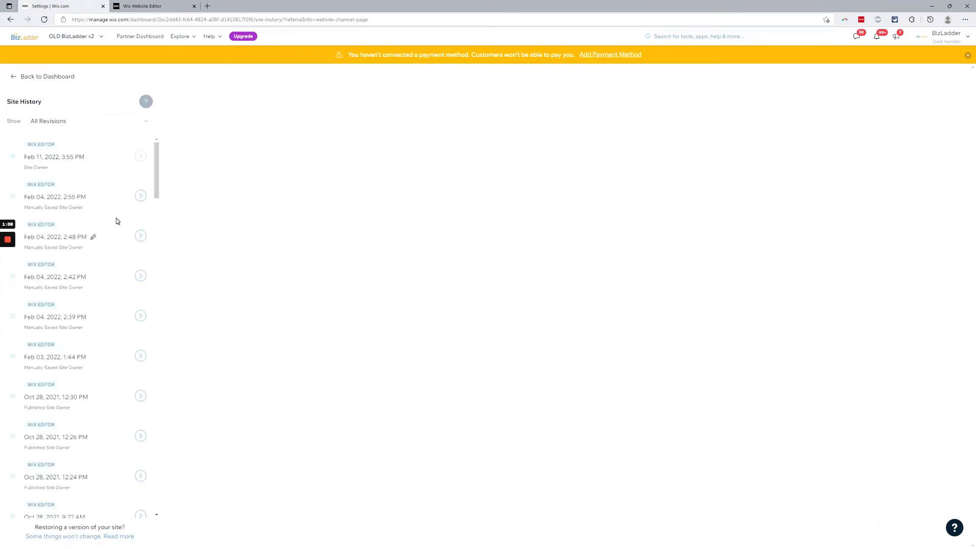
{"action": "scroll", "coordinate": [98, 271], "scroll_direction": "down", "scroll_amount": 2}
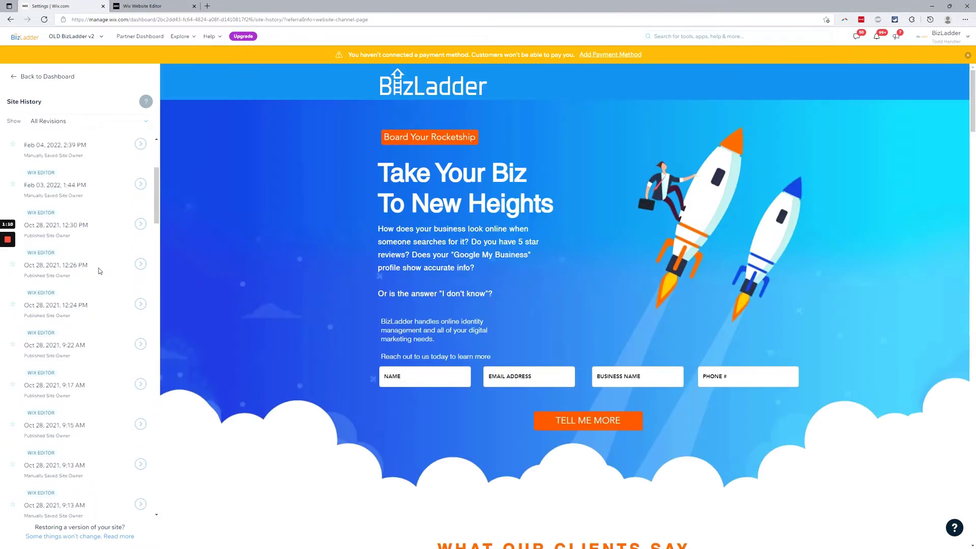
{"action": "scroll", "coordinate": [98, 272], "scroll_direction": "down", "scroll_amount": 2}
{"action": "scroll", "coordinate": [98, 273], "scroll_direction": "down", "scroll_amount": 2}
{"action": "scroll", "coordinate": [98, 273], "scroll_direction": "down", "scroll_amount": 2}
{"action": "scroll", "coordinate": [99, 275], "scroll_direction": "down", "scroll_amount": 2}
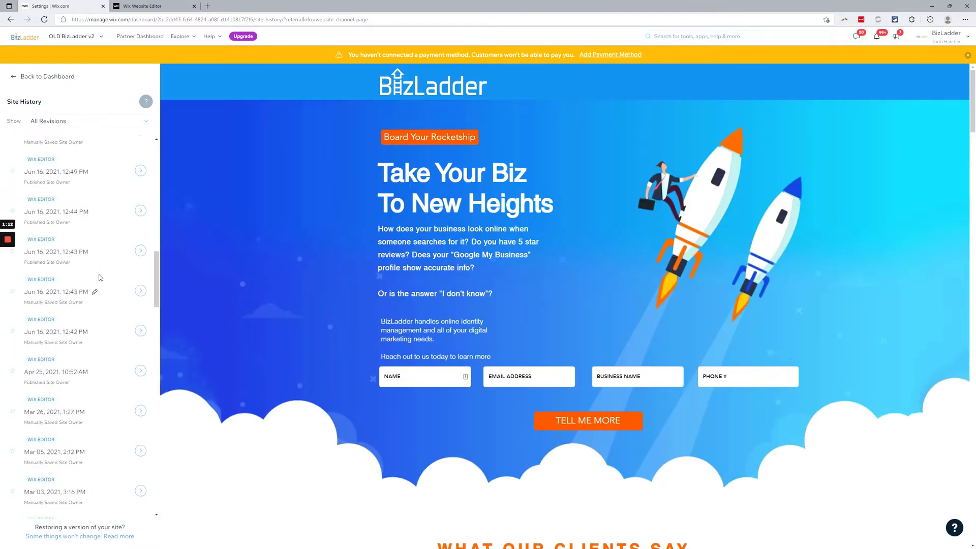
{"action": "scroll", "coordinate": [99, 277], "scroll_direction": "down", "scroll_amount": 2}
{"action": "scroll", "coordinate": [102, 289], "scroll_direction": "down", "scroll_amount": 2}
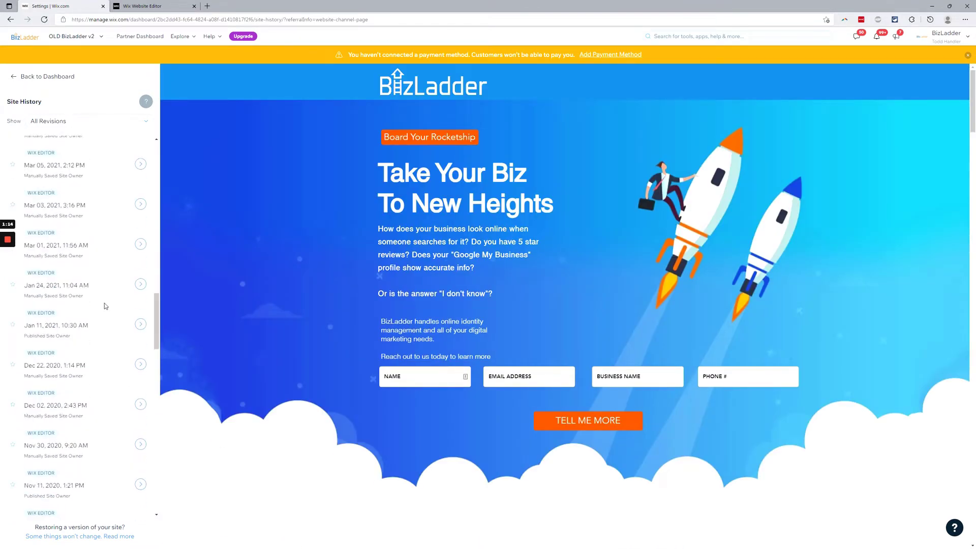
{"action": "scroll", "coordinate": [104, 320], "scroll_direction": "down", "scroll_amount": 2}
{"action": "scroll", "coordinate": [102, 336], "scroll_direction": "down", "scroll_amount": 2}
{"action": "scroll", "coordinate": [102, 335], "scroll_direction": "down", "scroll_amount": 1}
{"action": "scroll", "coordinate": [101, 334], "scroll_direction": "down", "scroll_amount": 1}
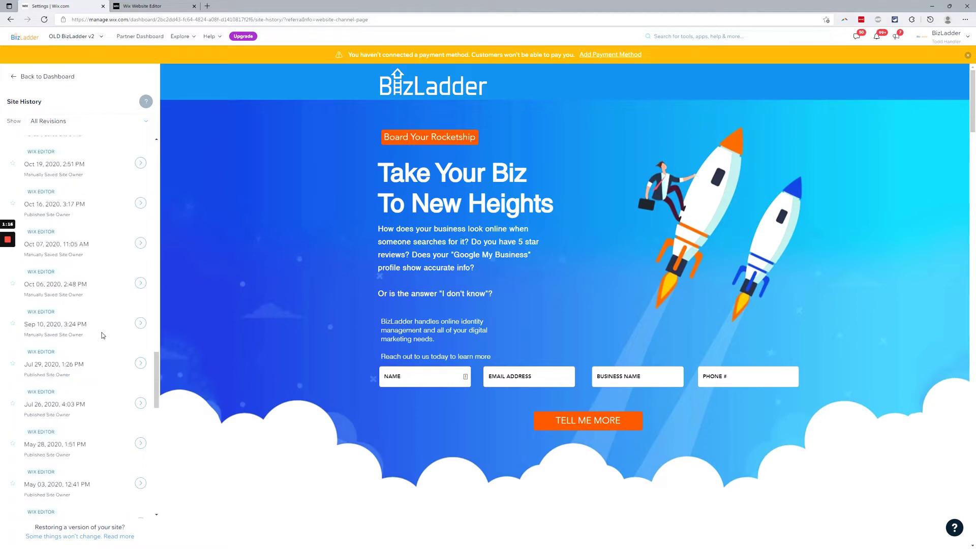
{"action": "scroll", "coordinate": [102, 335], "scroll_direction": "down", "scroll_amount": 1}
{"action": "scroll", "coordinate": [102, 335], "scroll_direction": "down", "scroll_amount": 1}
{"action": "scroll", "coordinate": [101, 335], "scroll_direction": "up", "scroll_amount": 5}
{"action": "scroll", "coordinate": [101, 335], "scroll_direction": "up", "scroll_amount": 5}
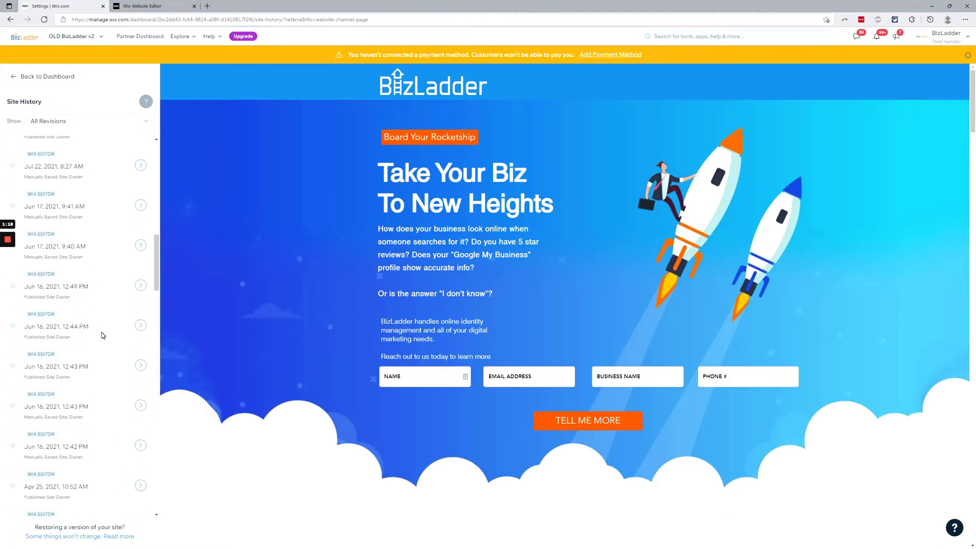
{"action": "scroll", "coordinate": [101, 335], "scroll_direction": "up", "scroll_amount": 5}
{"action": "scroll", "coordinate": [102, 335], "scroll_direction": "up", "scroll_amount": 5}
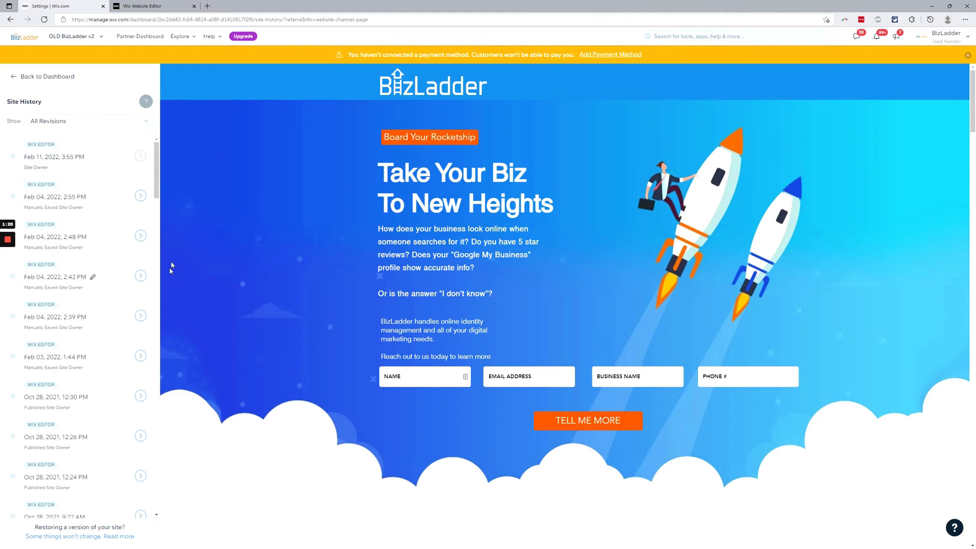
Preview the Feb 04, 2022, 2:55 PM and Jun 16, 2021, 12:43 PM revisions.
{"action": "left_click", "coordinate": [142, 196]}
{"action": "scroll", "coordinate": [124, 324], "scroll_direction": "down", "scroll_amount": 3}
{"action": "scroll", "coordinate": [124, 328], "scroll_direction": "down", "scroll_amount": 3}
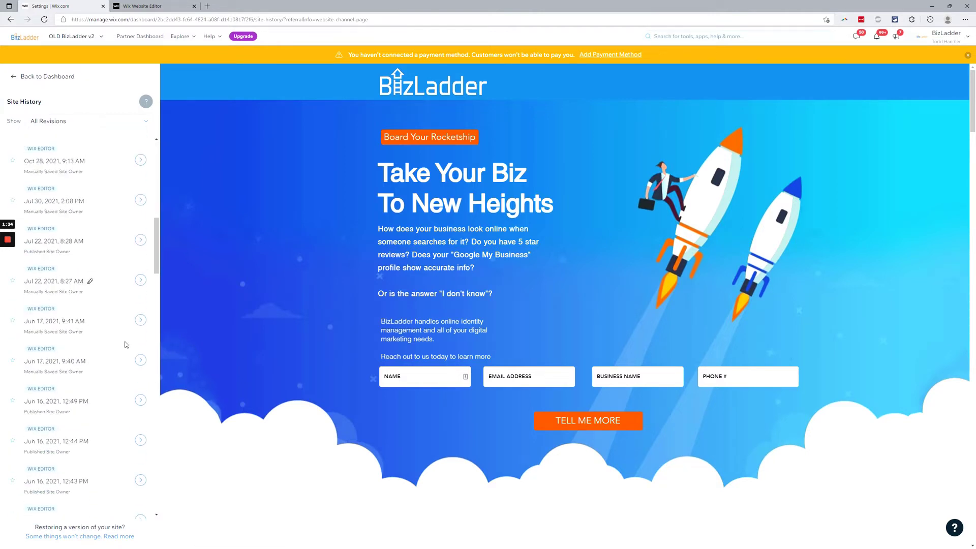
{"action": "scroll", "coordinate": [128, 346], "scroll_direction": "down", "scroll_amount": 3}
{"action": "left_click", "coordinate": [141, 365]}
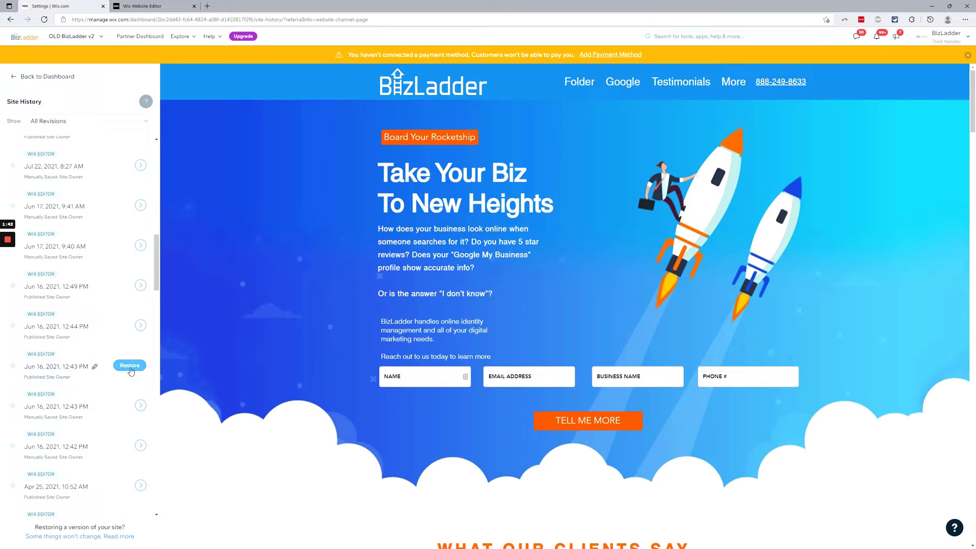
{"action": "scroll", "coordinate": [139, 307], "scroll_direction": "up", "scroll_amount": 5}
{"action": "scroll", "coordinate": [139, 307], "scroll_direction": "up", "scroll_amount": 3}
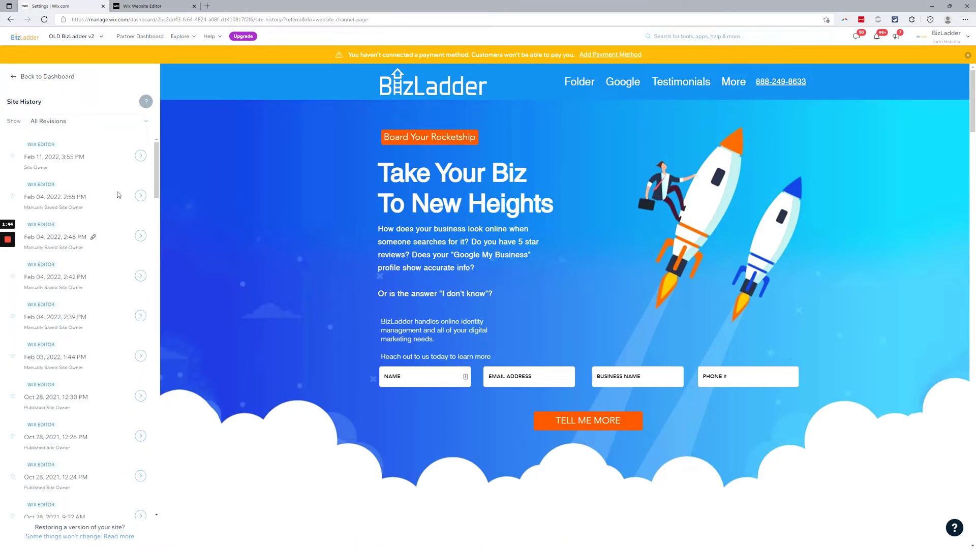
Compare the Feb 11 and Feb 04 previews, then restore the Feb 04, 2022, 2:55 PM version.
{"action": "left_click", "coordinate": [140, 157]}
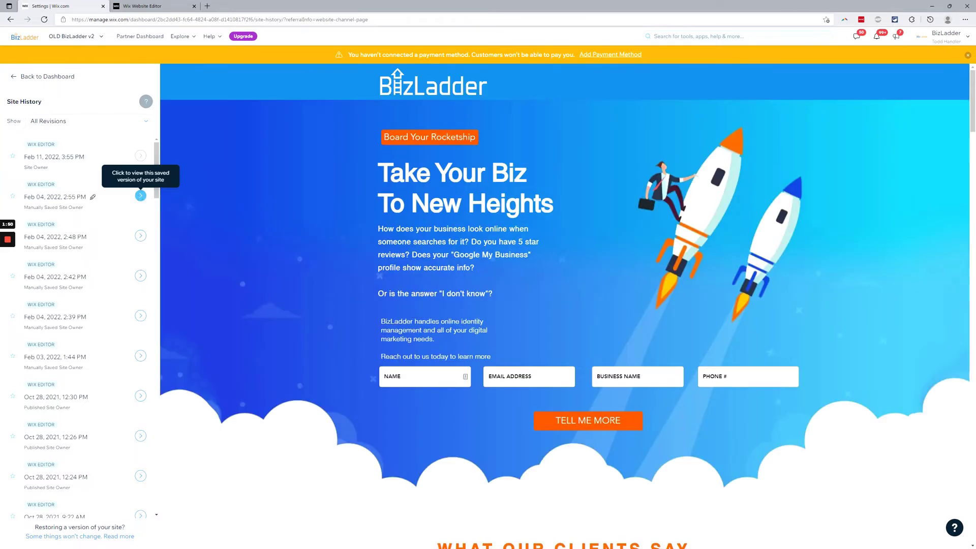
{"action": "left_click", "coordinate": [141, 196]}
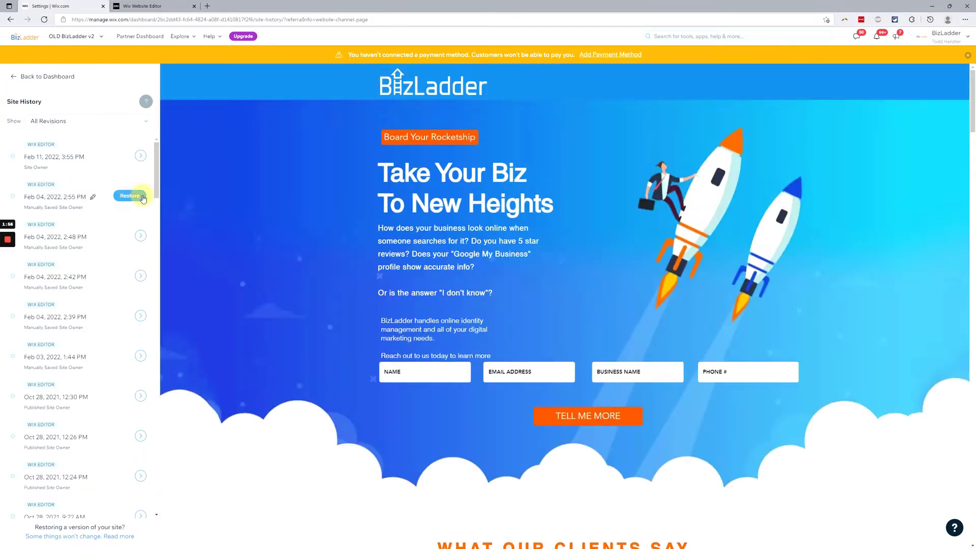
{"action": "left_click", "coordinate": [130, 196]}
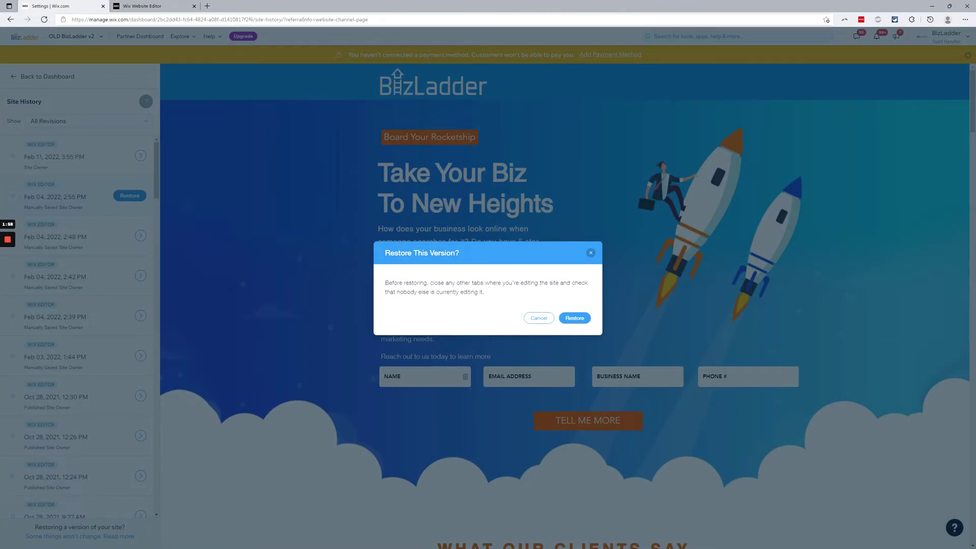
{"action": "left_click", "coordinate": [194, 6]}
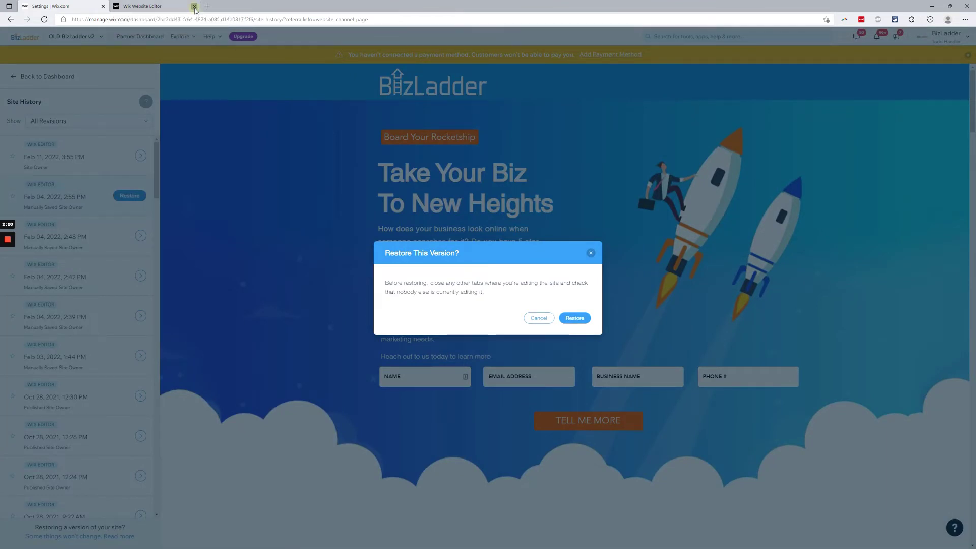
{"action": "left_click", "coordinate": [572, 319]}
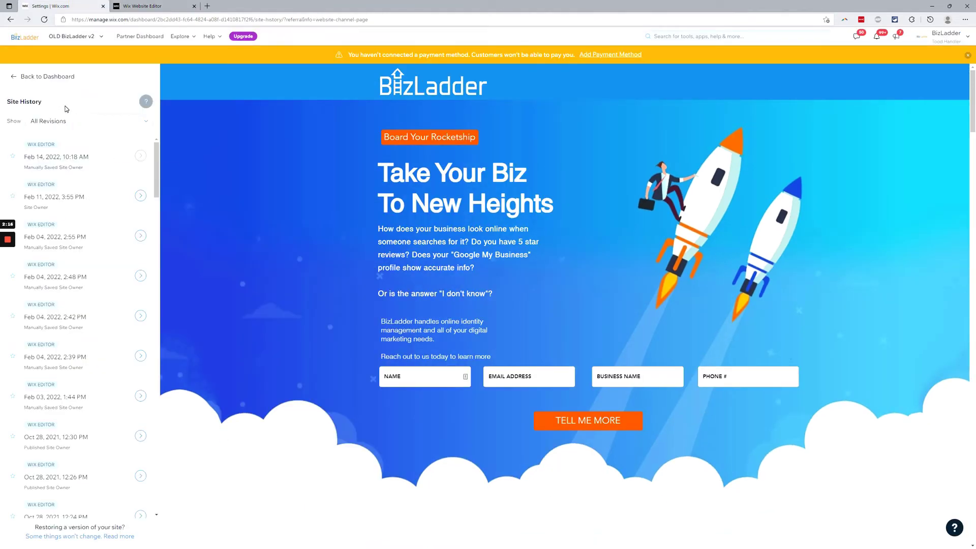
Reopen Site History, check the editor, and preview the Feb 11, 2022, 3:55 PM version.
{"action": "left_click", "coordinate": [58, 79]}
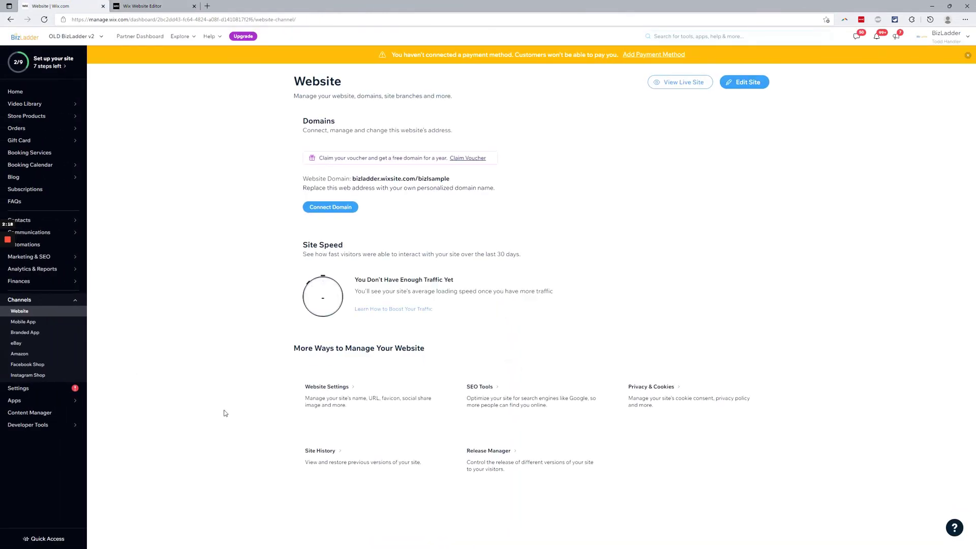
{"action": "left_click", "coordinate": [337, 465]}
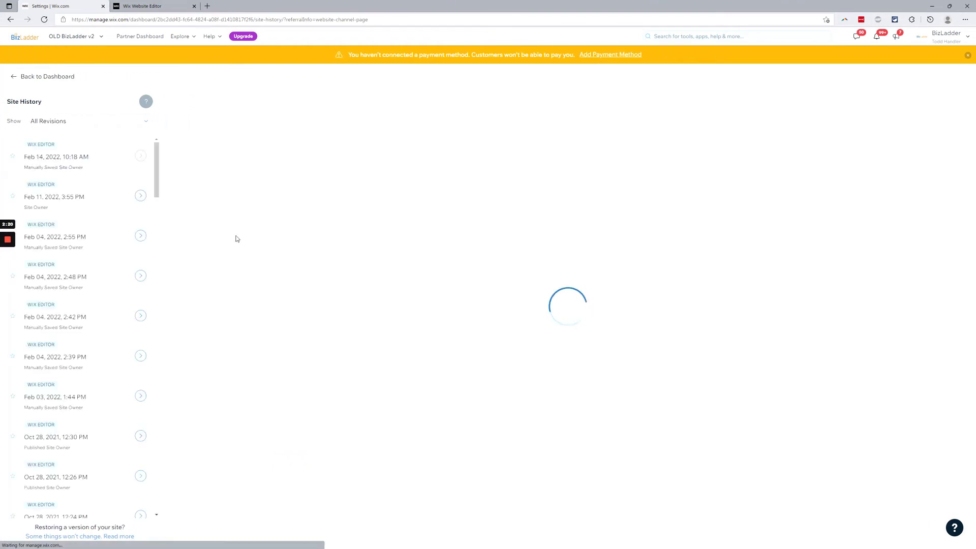
{"action": "left_click", "coordinate": [126, 5]}
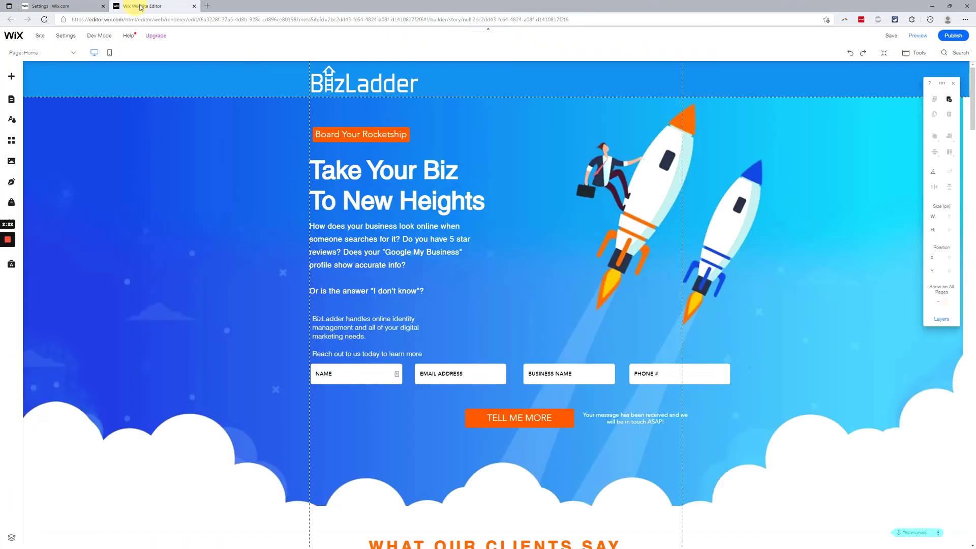
{"action": "left_click", "coordinate": [77, 5]}
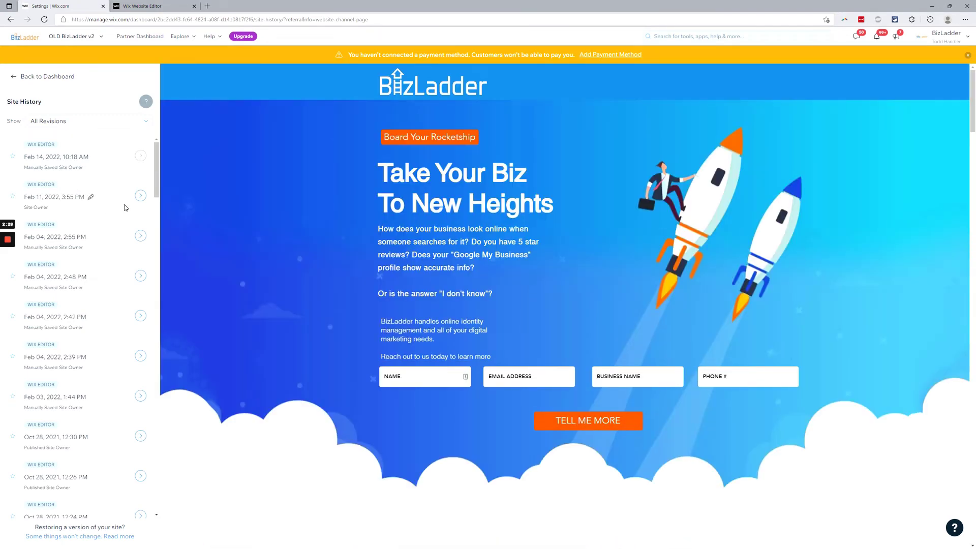
{"action": "left_click", "coordinate": [141, 196]}
Restore the Feb 11, 2022, 3:55 PM version and confirm the Restore This Version? prompt.
{"action": "left_click", "coordinate": [128, 196]}
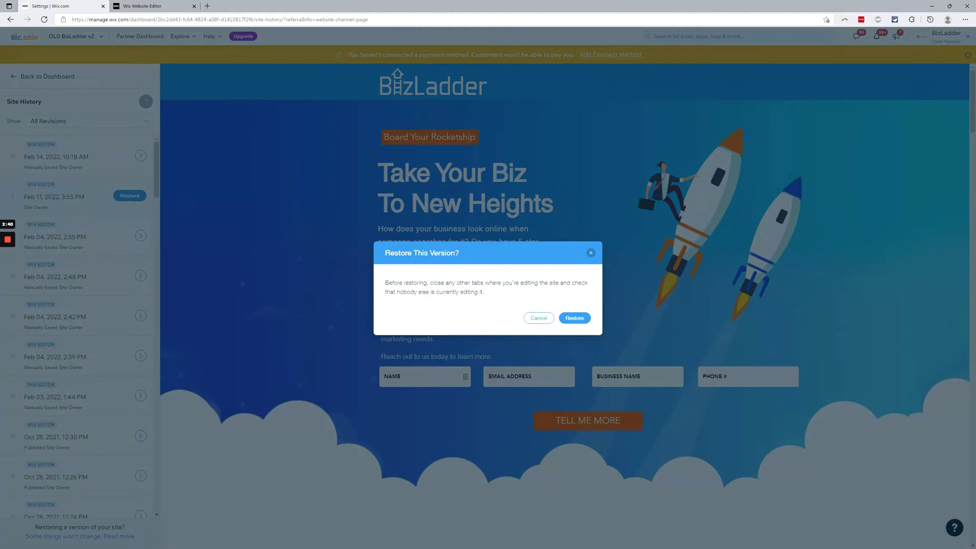
{"action": "left_click", "coordinate": [576, 321]}
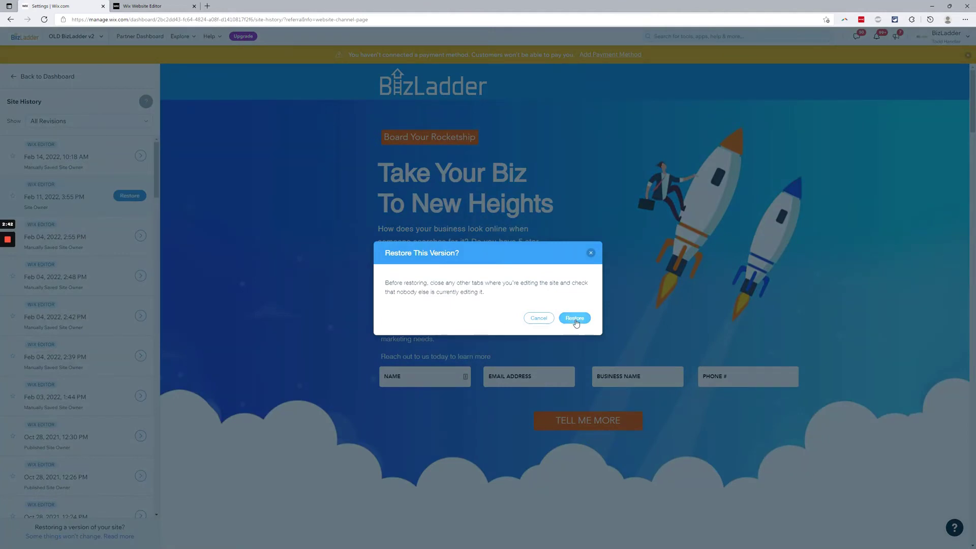